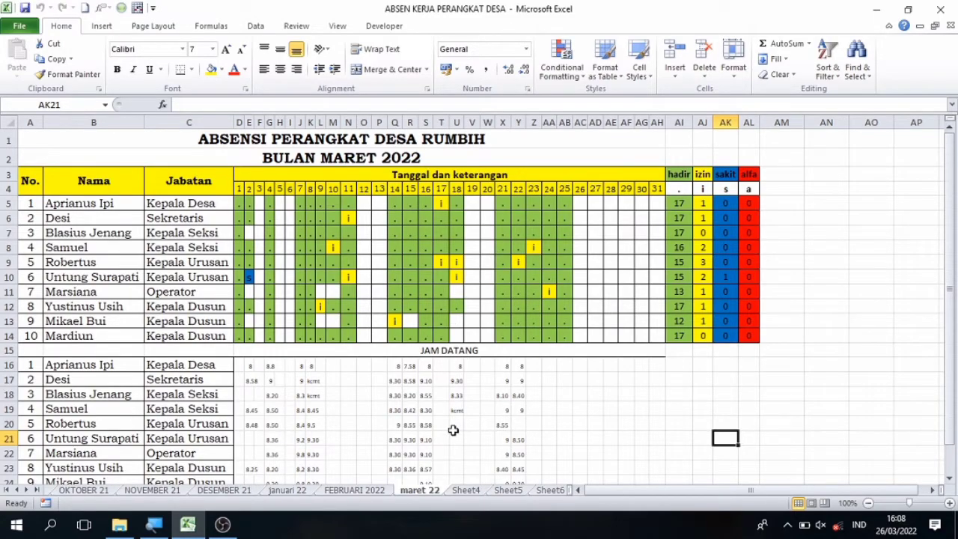
Step: Select cells AD20, AD18, AM17, AN10 and AE11 around the attendance table
{"action": "left_click", "coordinate": [595, 423]}
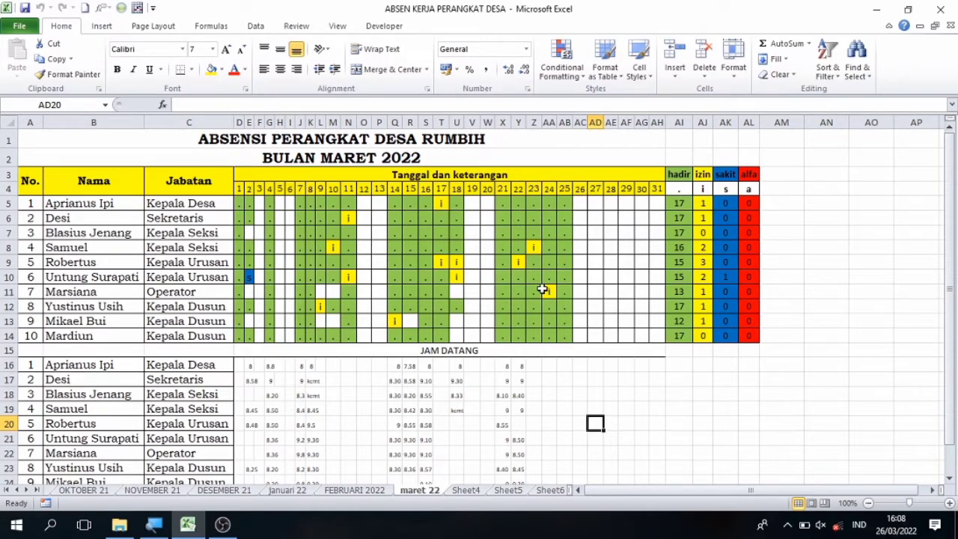
{"action": "left_click", "coordinate": [603, 390]}
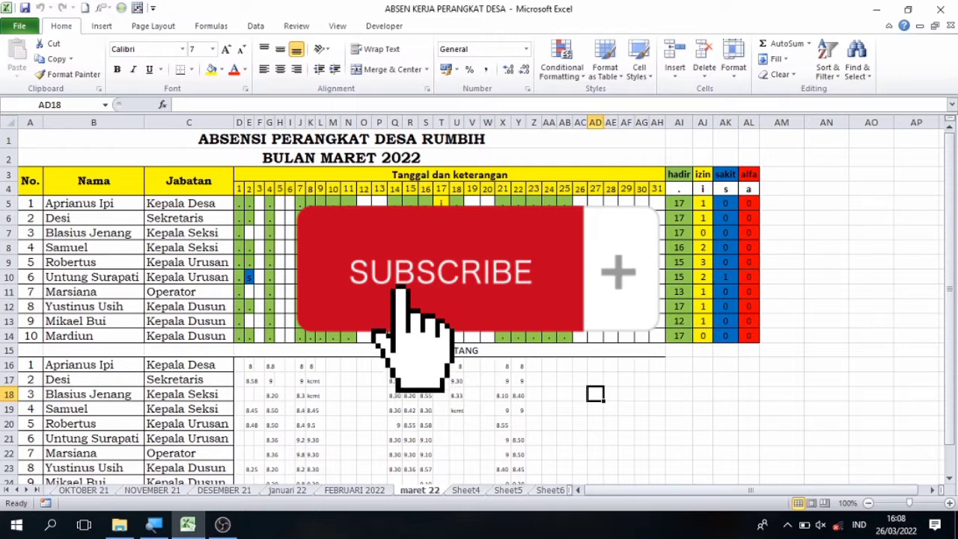
{"action": "left_click", "coordinate": [772, 377]}
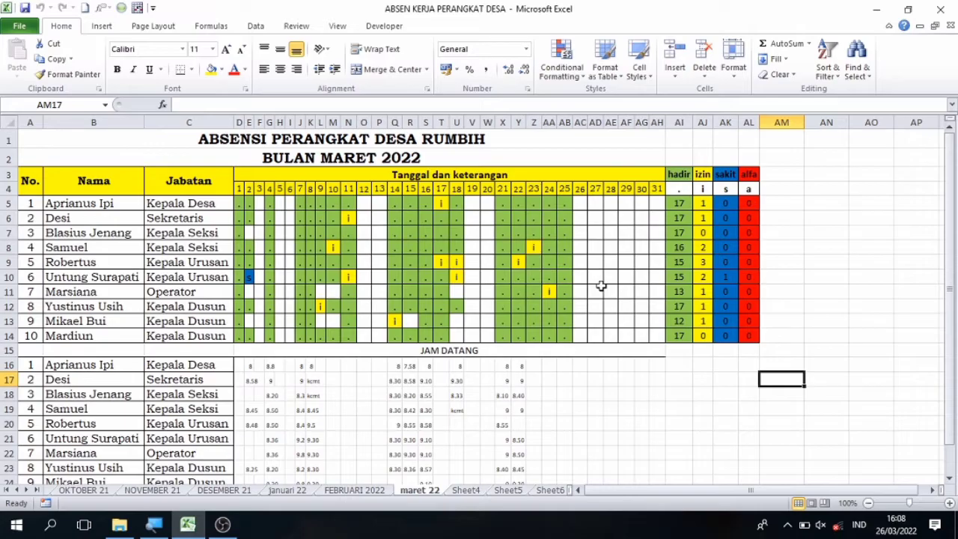
{"action": "left_click", "coordinate": [601, 285]}
{"action": "left_click", "coordinate": [826, 277]}
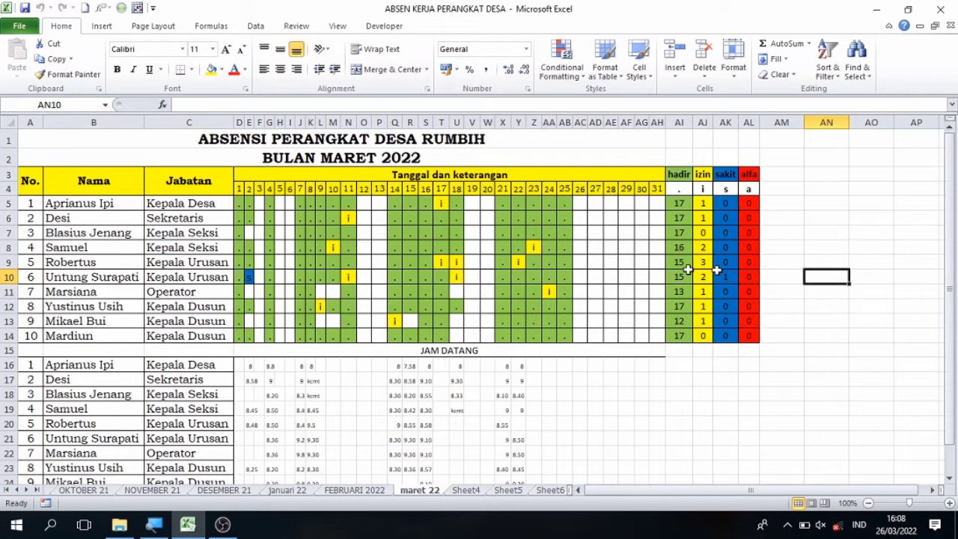
{"action": "left_click", "coordinate": [605, 277]}
{"action": "type", "text": "h"}
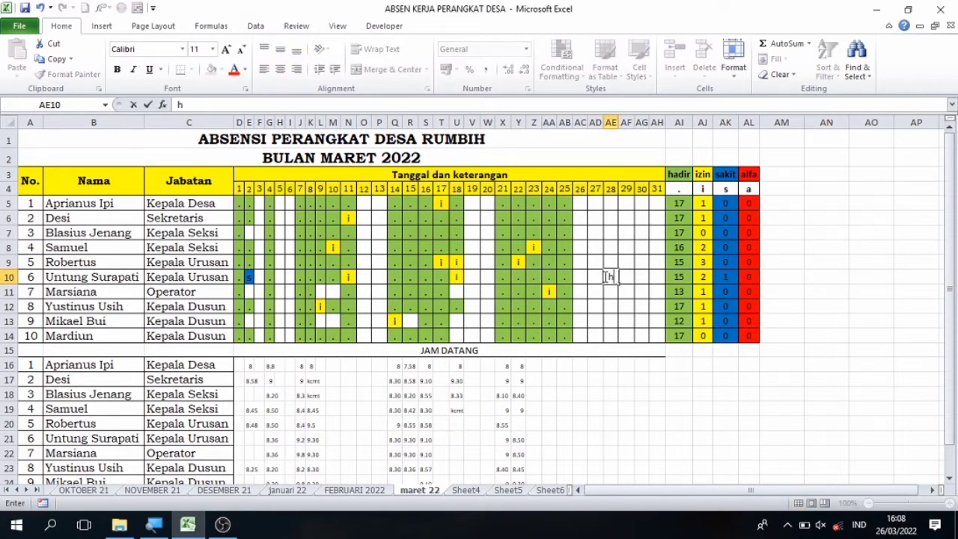
Step: Enter '.' in cell AE10, then move to cells AC11 and AN13
{"action": "left_click", "coordinate": [604, 277]}
{"action": "type", "text": "."}
{"action": "left_click", "coordinate": [576, 281]}
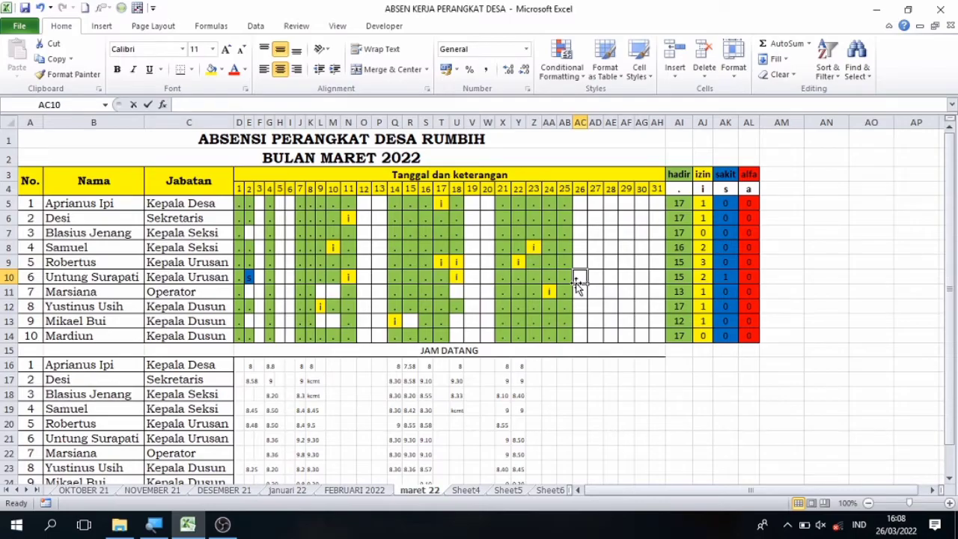
{"action": "key", "text": "Return"}
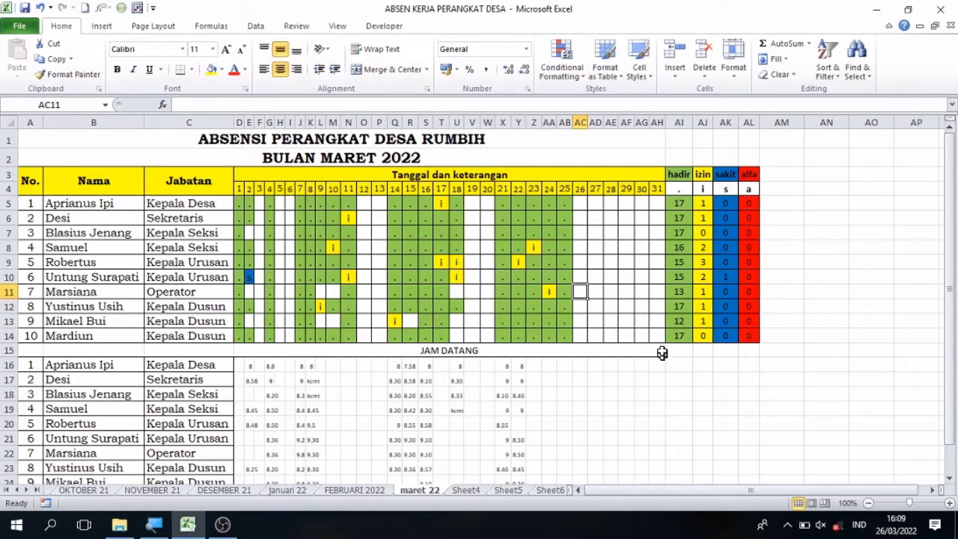
{"action": "left_click", "coordinate": [822, 324]}
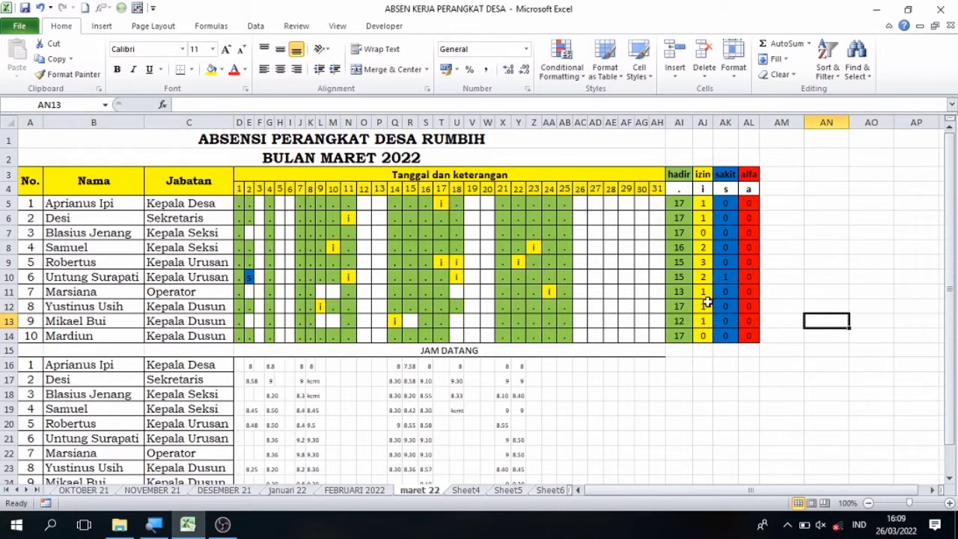
Step: Select the whole worksheet and clear Locked in Format Cells protection for all cells
{"action": "key", "text": "ctrl+a"}
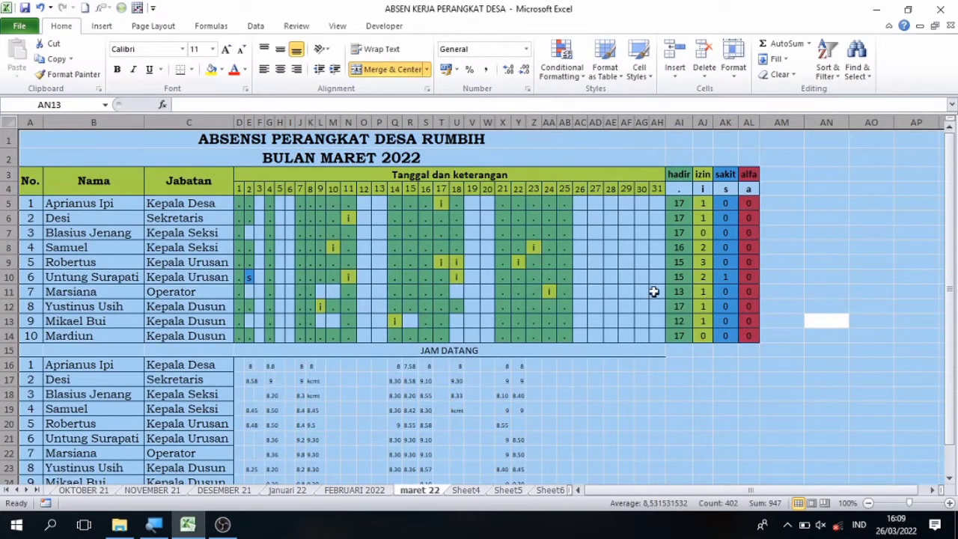
{"action": "right_click", "coordinate": [653, 291]}
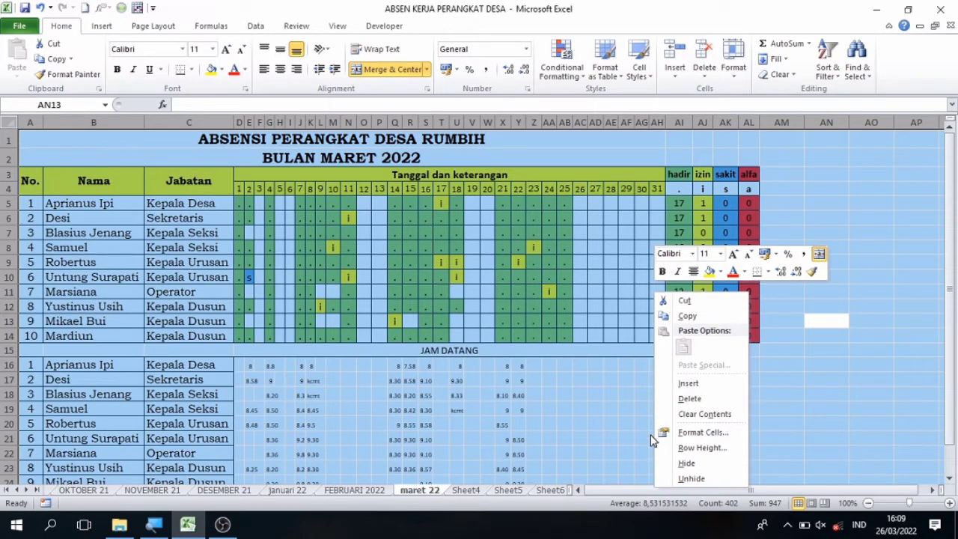
{"action": "left_click", "coordinate": [700, 432]}
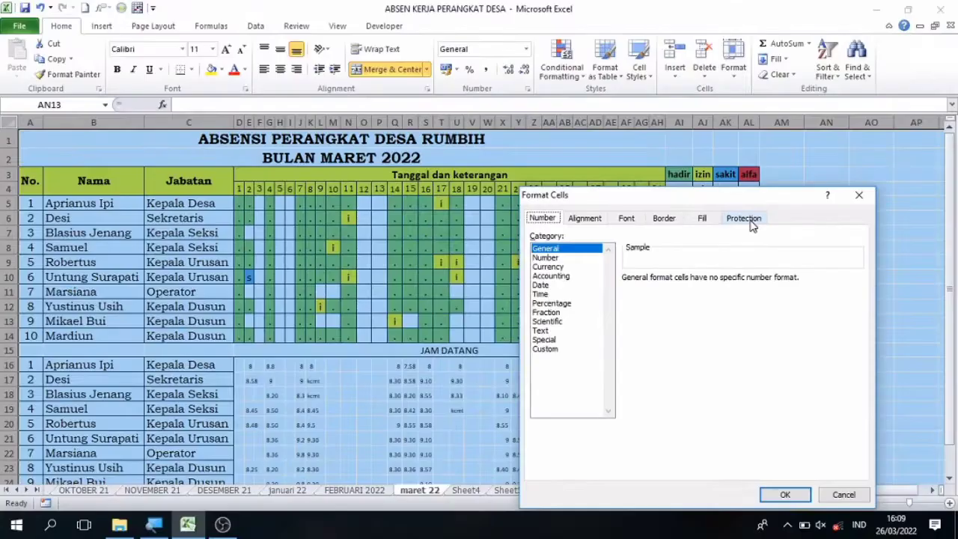
{"action": "left_click", "coordinate": [750, 223]}
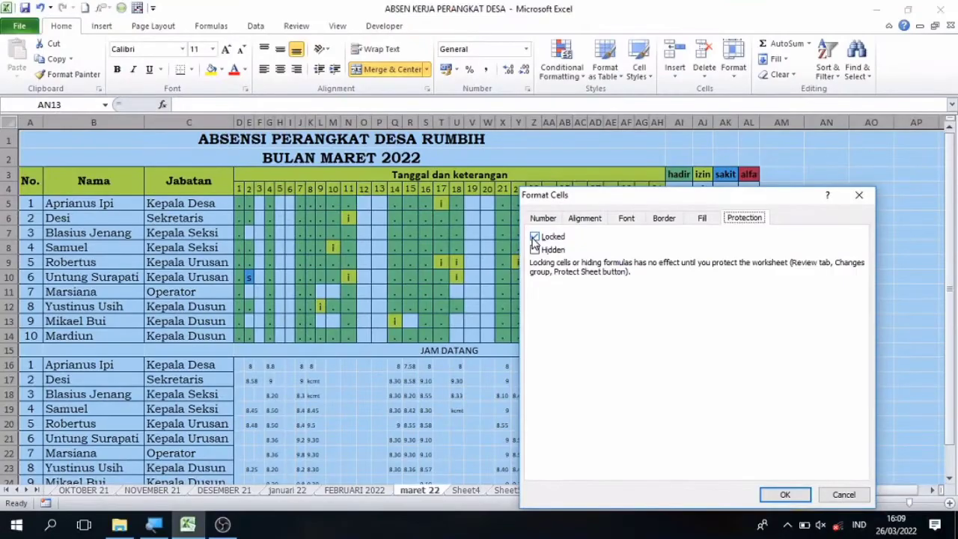
{"action": "left_click", "coordinate": [534, 238]}
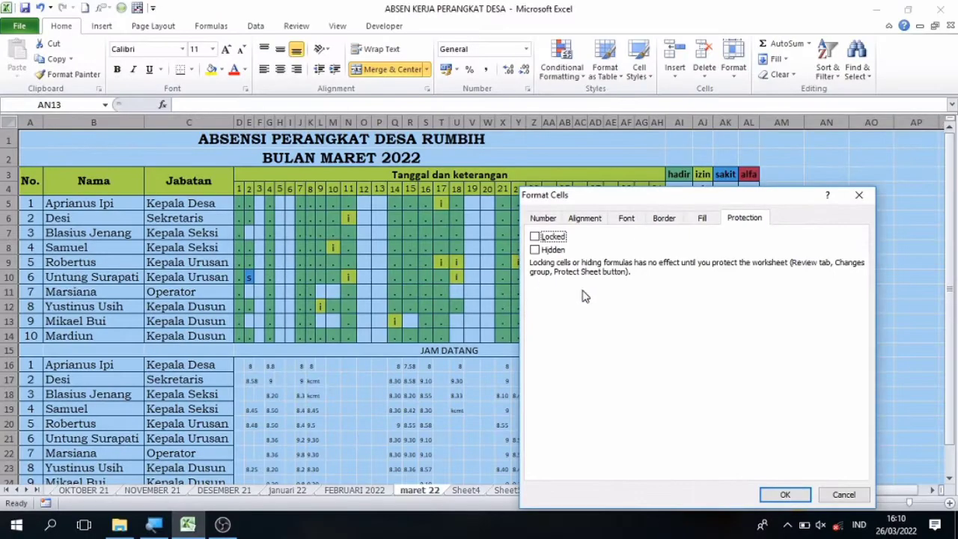
{"action": "left_click", "coordinate": [783, 494]}
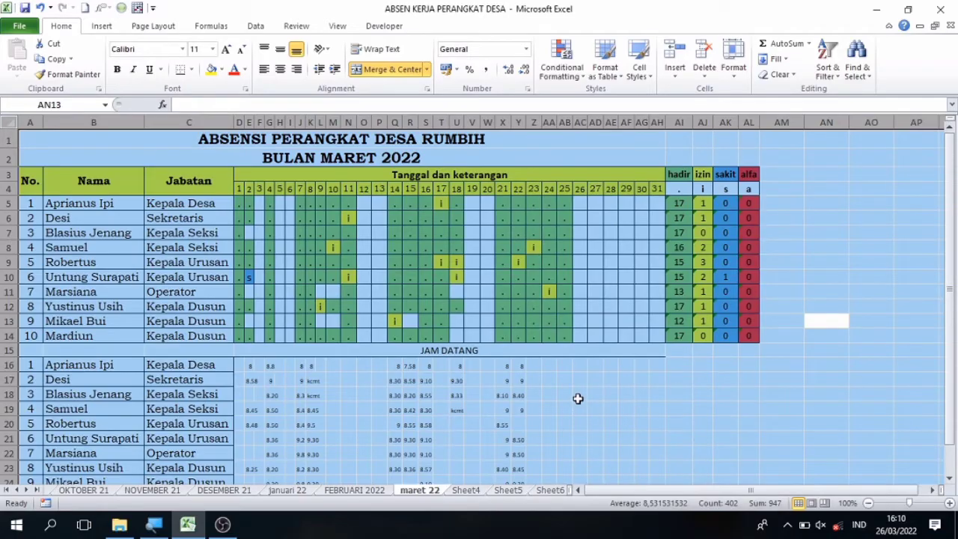
Step: Select the attendance table from title cell A1 across to column AL and down to row 14
{"action": "left_click", "coordinate": [580, 395]}
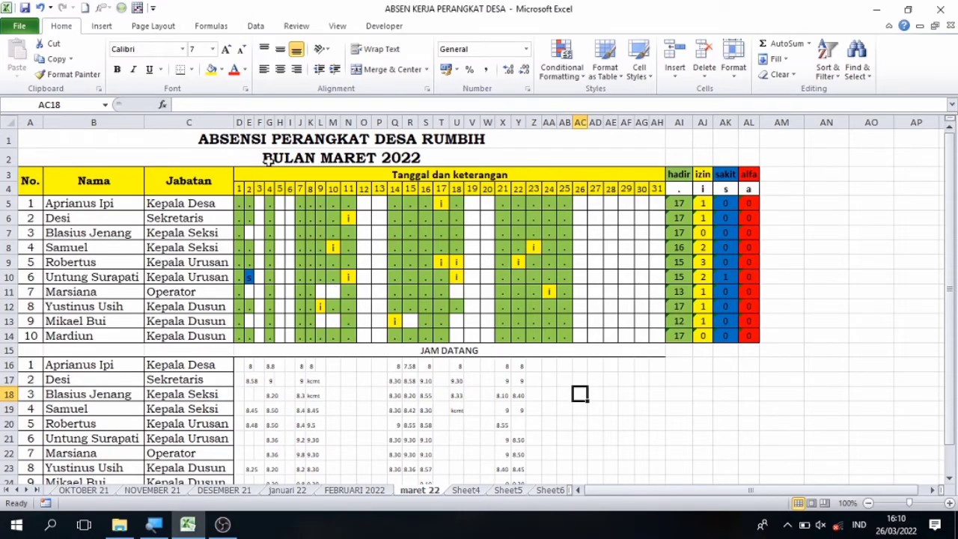
{"action": "left_click", "coordinate": [83, 139]}
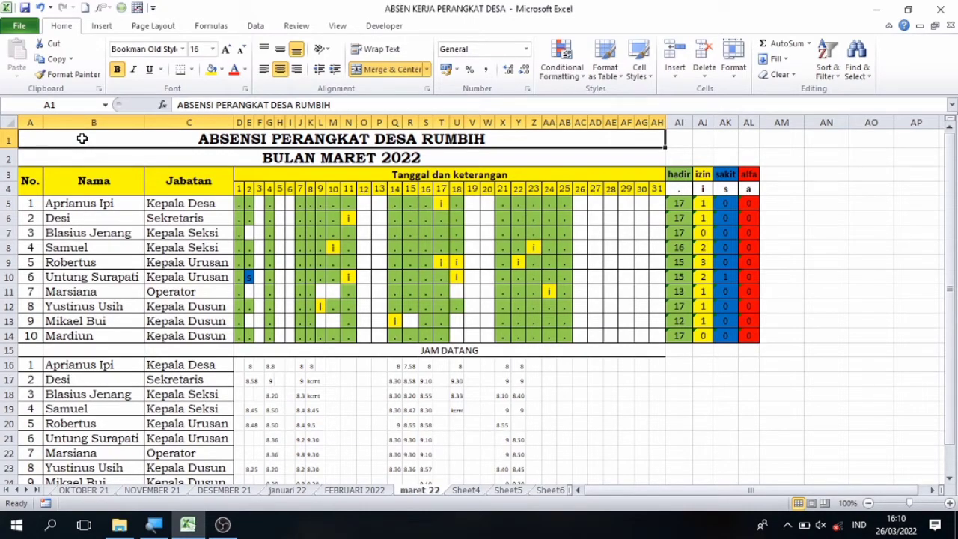
{"action": "key", "text": "shift+Right"}
{"action": "key", "text": "shift+Right"}
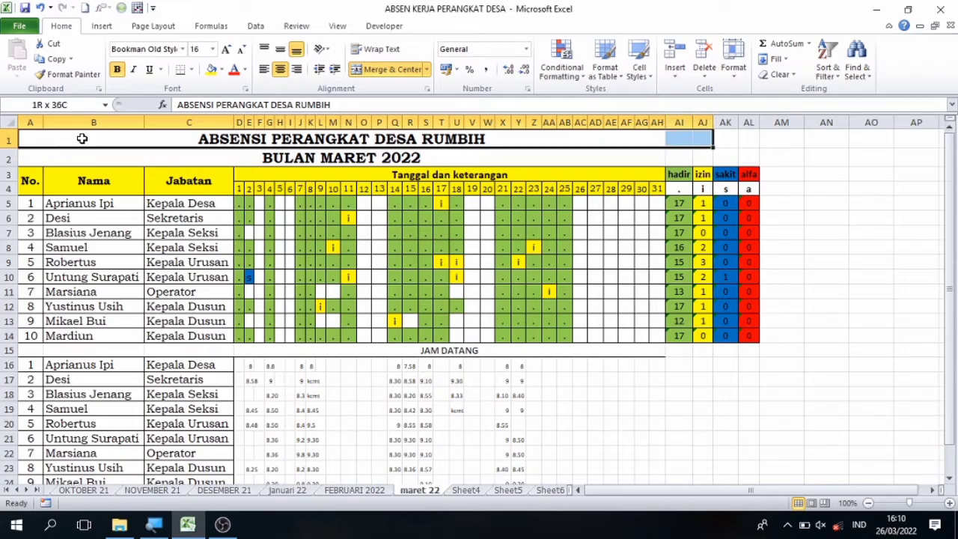
{"action": "key", "text": "shift+Right"}
{"action": "key", "text": "shift+Right"}
{"action": "key", "text": "shift+Down"}
{"action": "key", "text": "shift+Down"}
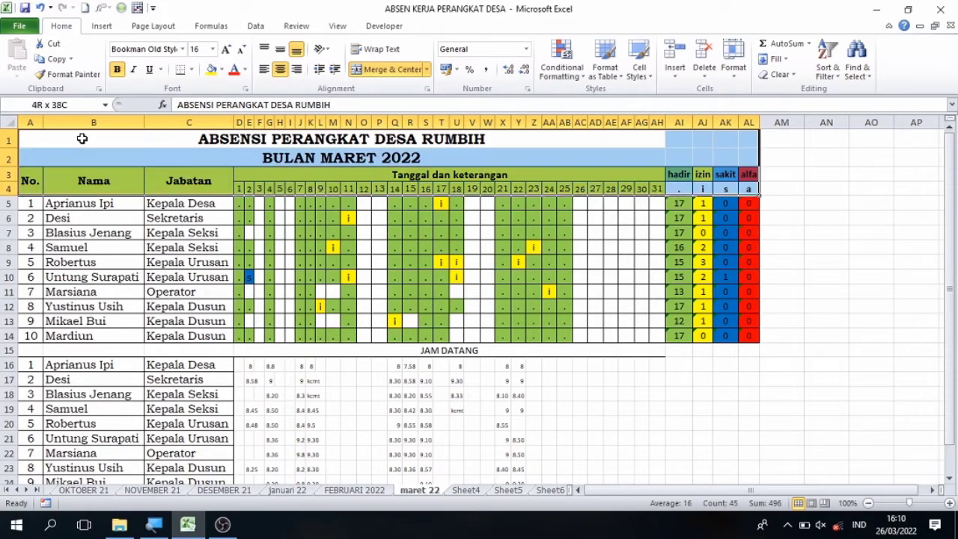
{"action": "key", "text": "shift+Down"}
{"action": "key", "text": "shift+Down"}
{"action": "key", "text": "shift+Down"}
{"action": "key", "text": "shift+Down"}
{"action": "key", "text": "shift+Down"}
{"action": "key", "text": "shift+Down"}
{"action": "key", "text": "shift+Down"}
{"action": "key", "text": "shift+Down"}
{"action": "key", "text": "shift+Down"}
{"action": "key", "text": "shift+Down"}
{"action": "key", "text": "shift+Down"}
{"action": "key", "text": "shift+Up"}
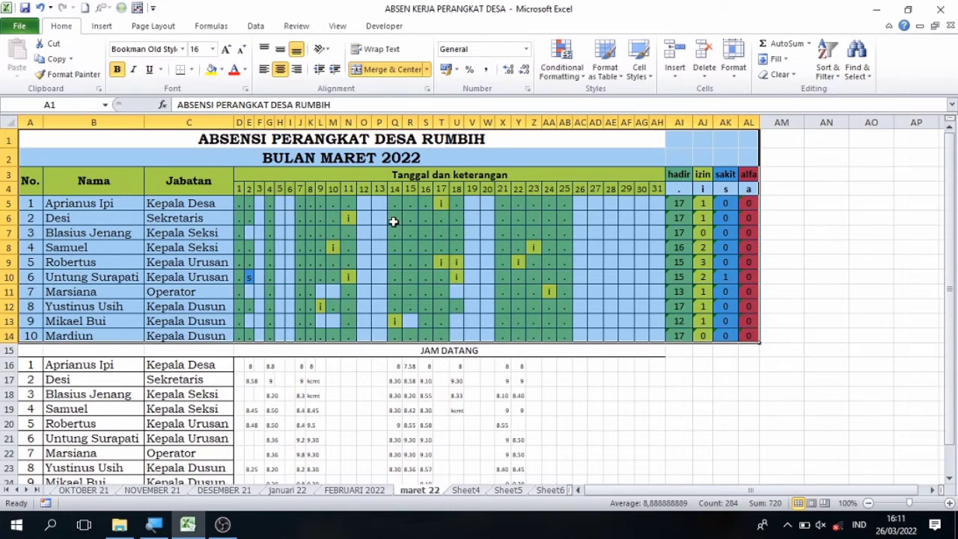
Step: Turn Locked back on in Format Cells protection for the selected attendance table range
{"action": "right_click", "coordinate": [495, 234]}
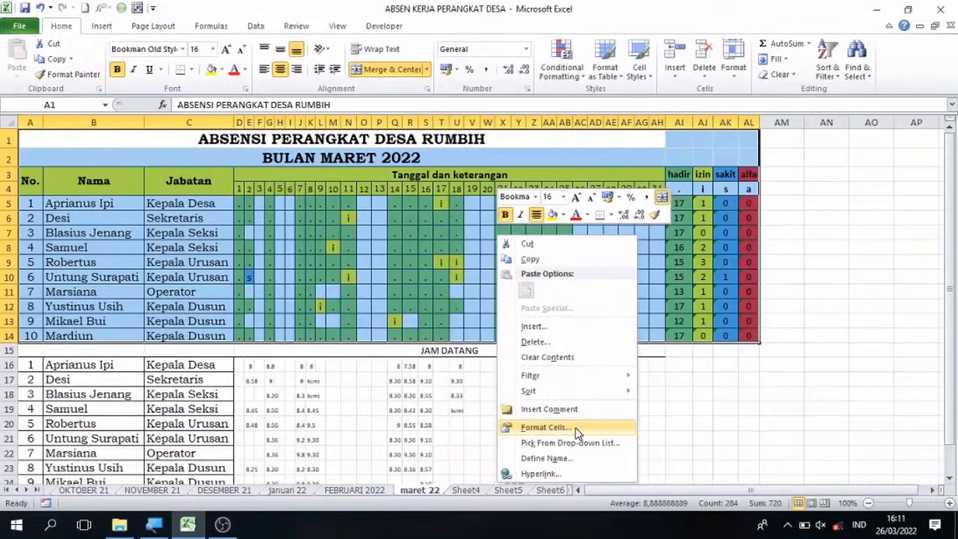
{"action": "left_click", "coordinate": [577, 433]}
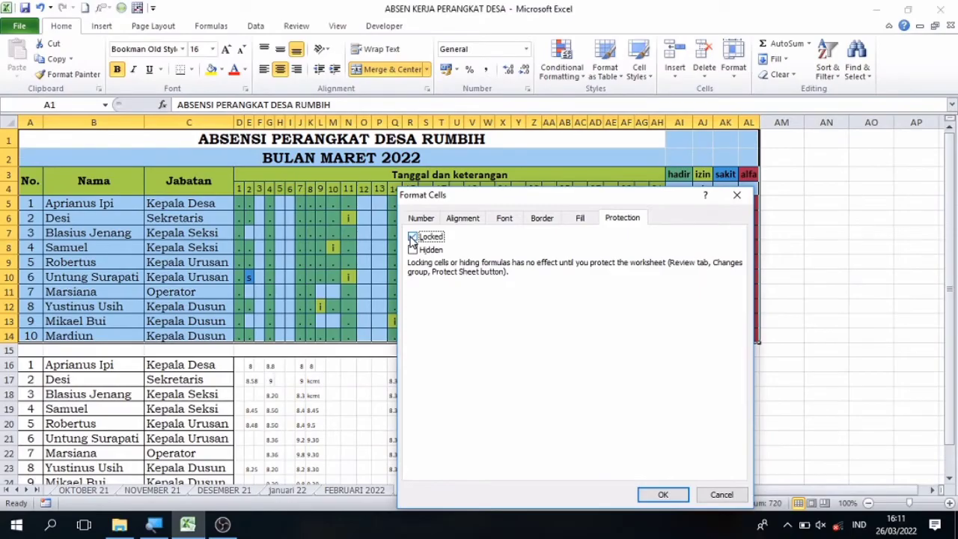
{"action": "left_click", "coordinate": [412, 237]}
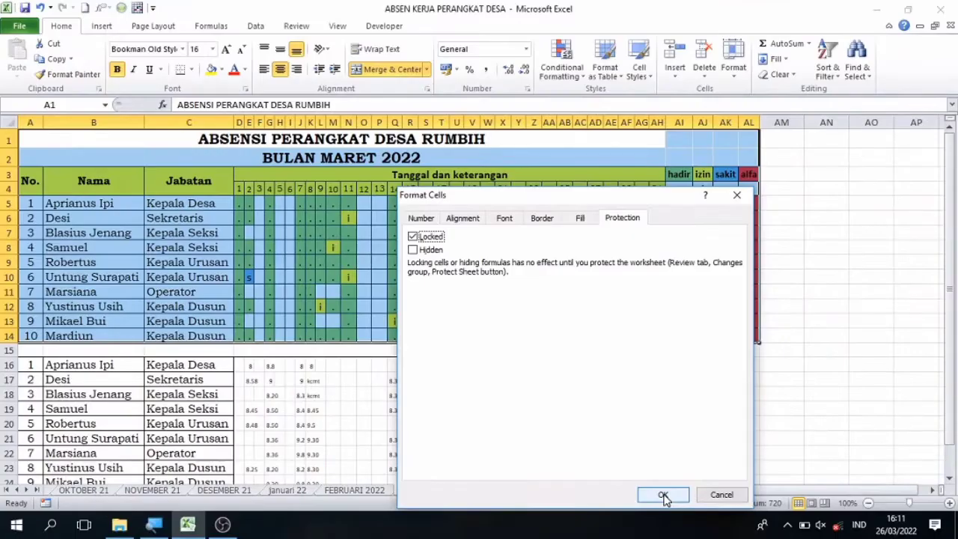
{"action": "left_click", "coordinate": [663, 496]}
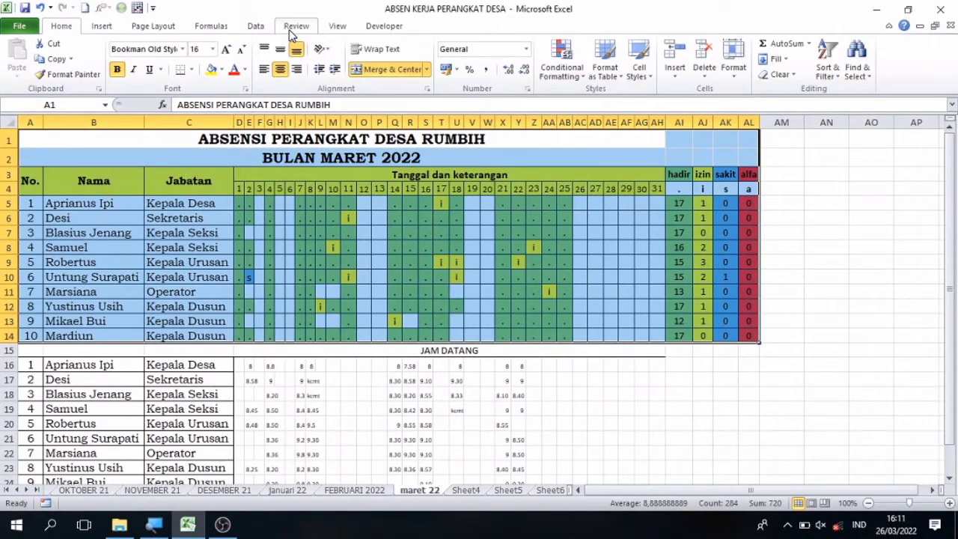
Step: Protect the 'maret 22' sheet with a password, then retype it in Confirm Password
{"action": "left_click", "coordinate": [292, 30]}
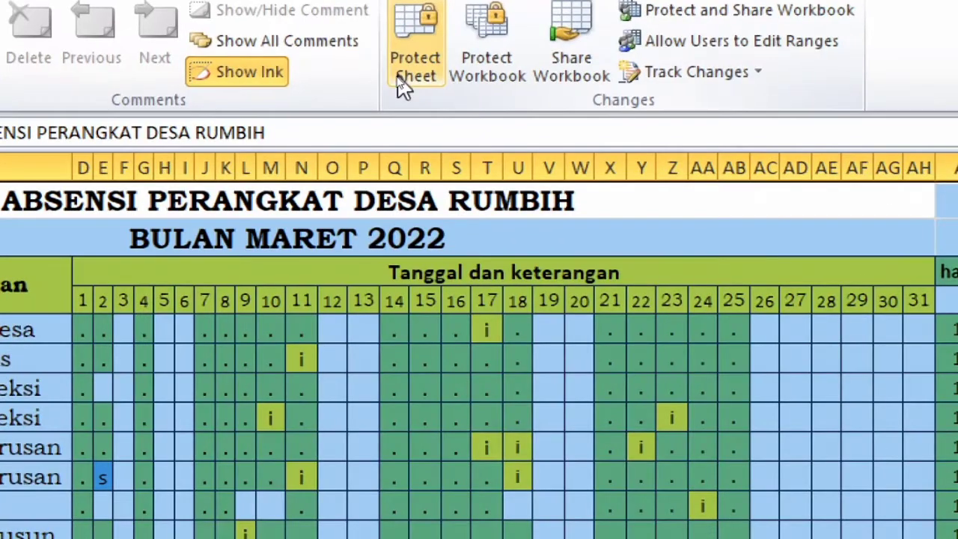
{"action": "left_click", "coordinate": [397, 79]}
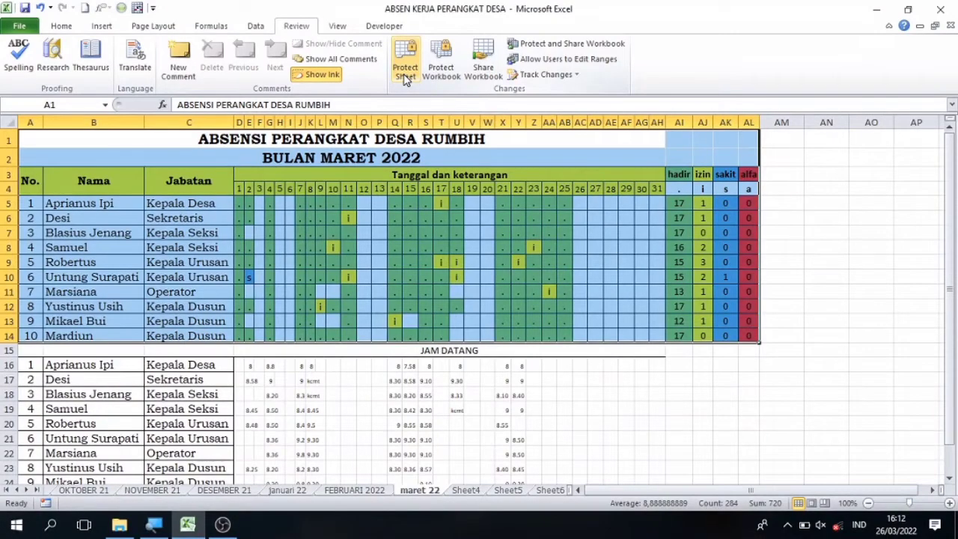
{"action": "left_click", "coordinate": [404, 75]}
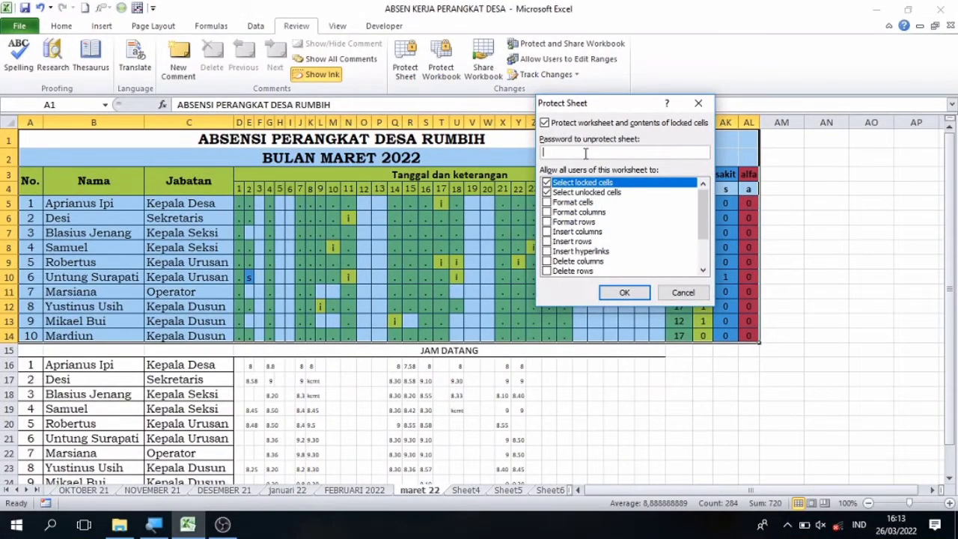
{"action": "left_click", "coordinate": [614, 295]}
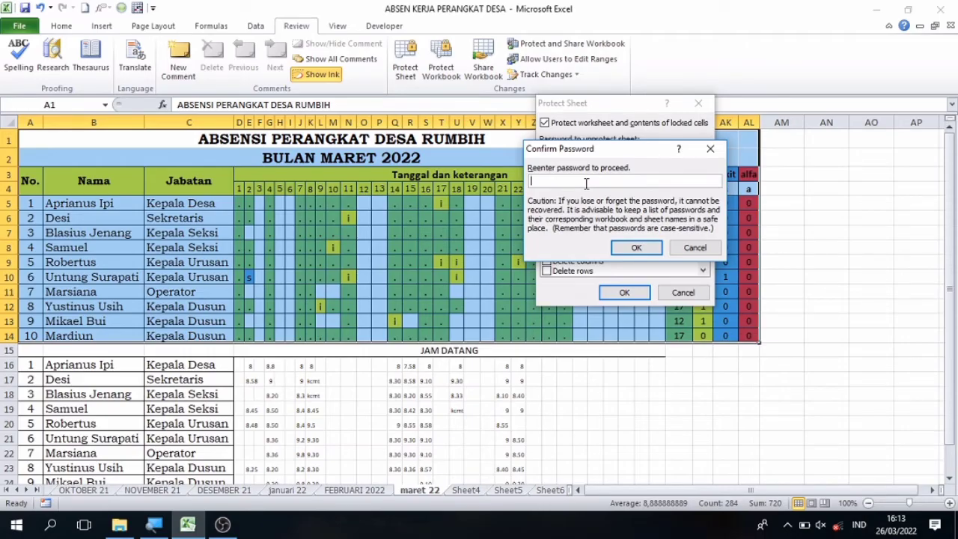
Step: Confirm the password, then try editing an empty date cell and dismiss the read-only warning
{"action": "left_click", "coordinate": [633, 245]}
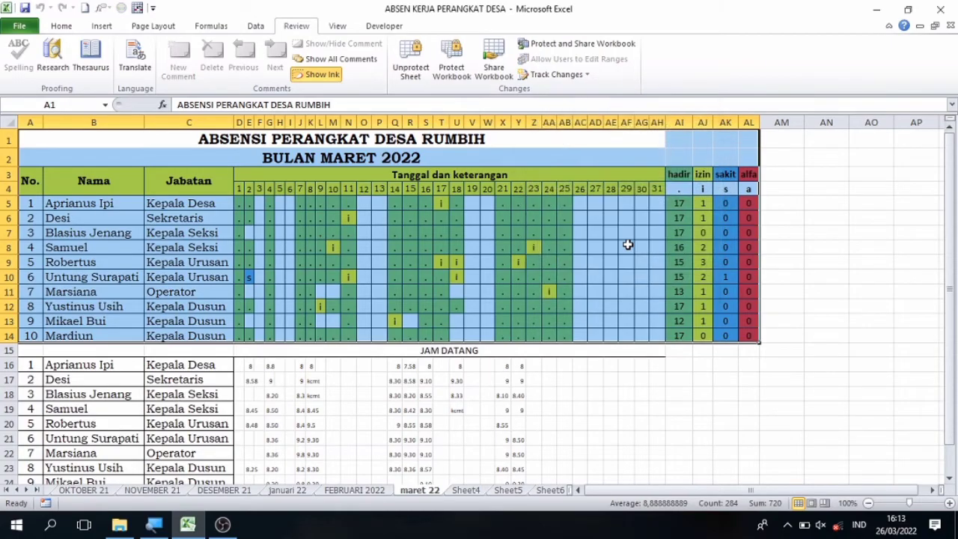
{"action": "left_click", "coordinate": [559, 238]}
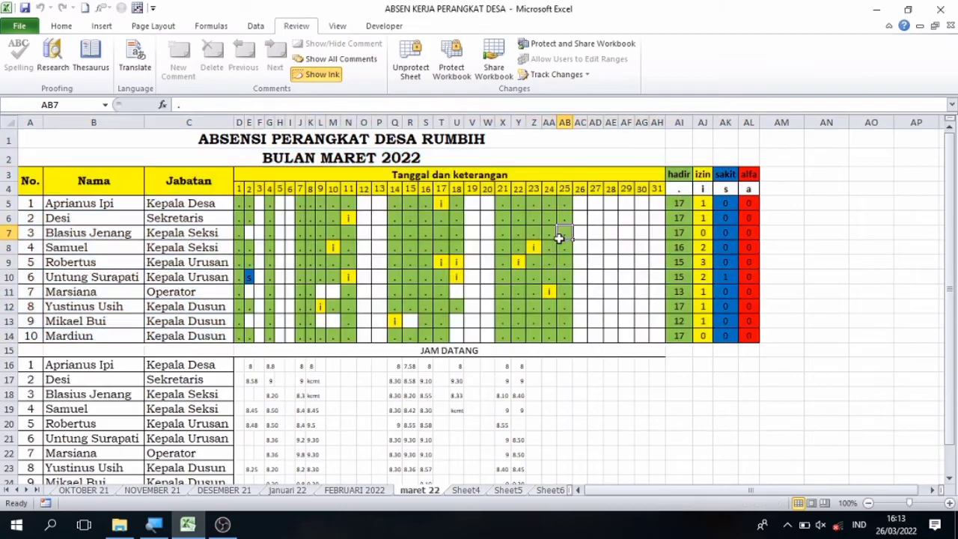
{"action": "key", "text": "Right"}
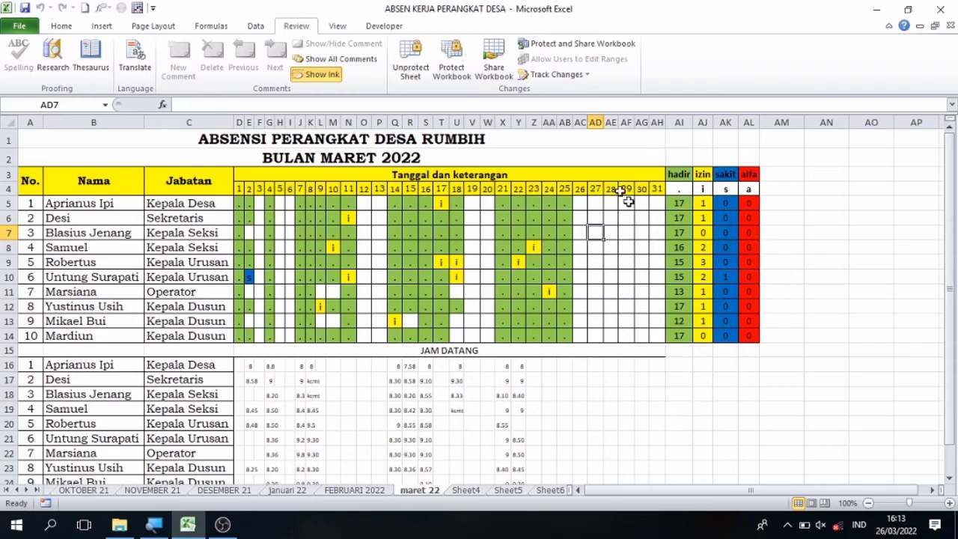
{"action": "left_click", "coordinate": [583, 249]}
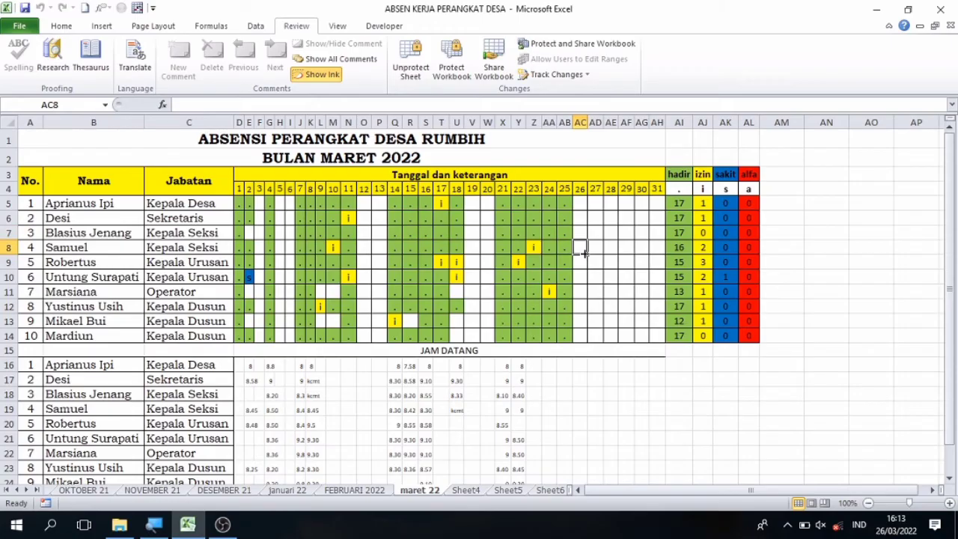
{"action": "double_click", "coordinate": [583, 252]}
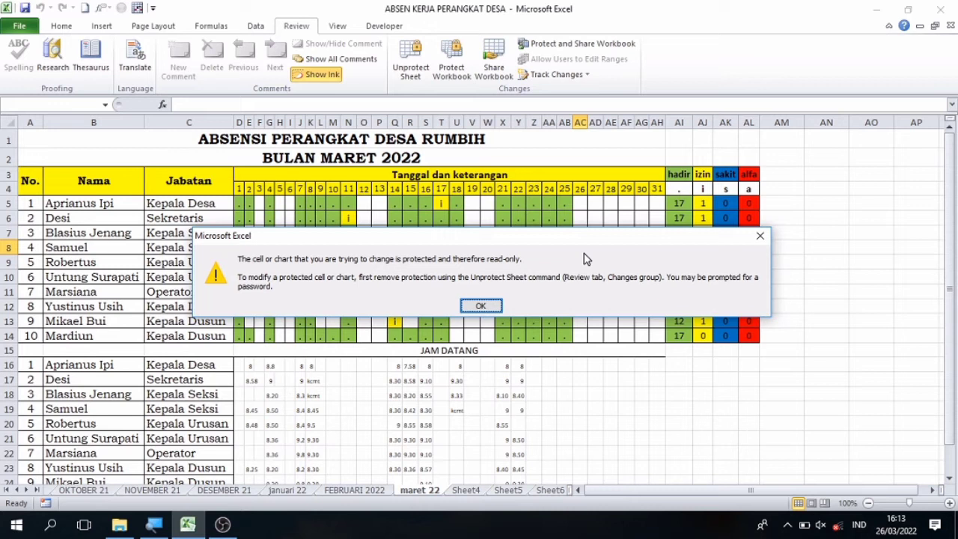
{"action": "key", "text": "Return"}
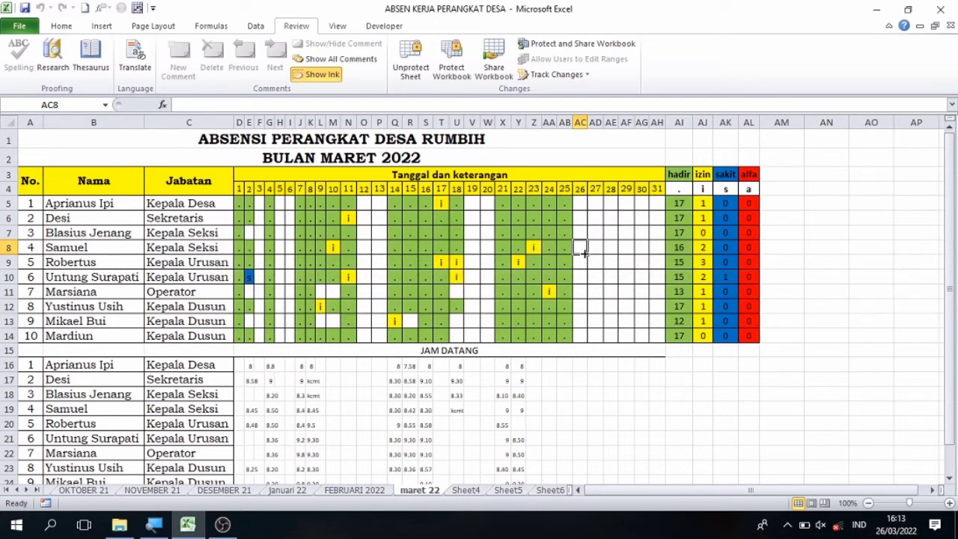
Step: Try editing the Kepala Urusan and Kepala Seksi cells, dismissing each read-only warning
{"action": "left_click", "coordinate": [191, 279]}
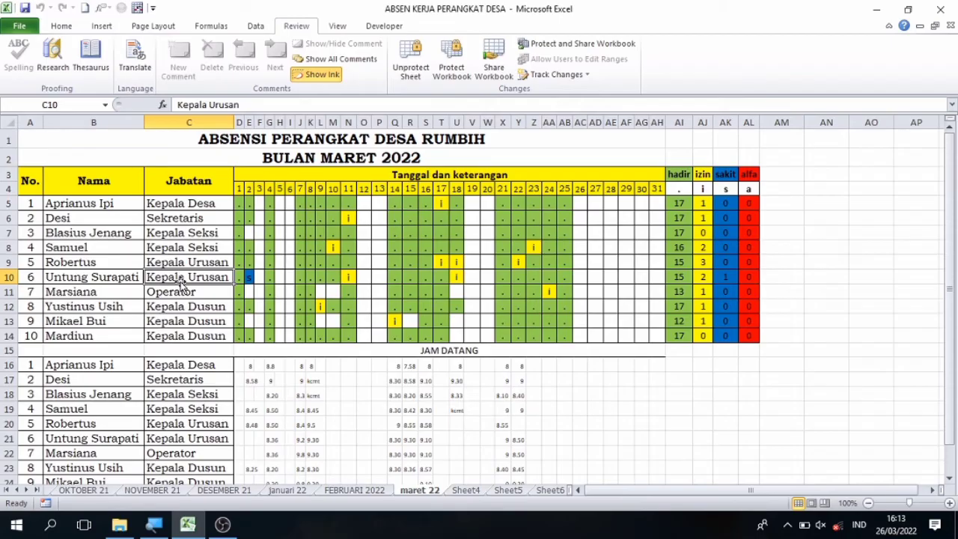
{"action": "double_click", "coordinate": [182, 282]}
{"action": "key", "text": "Return"}
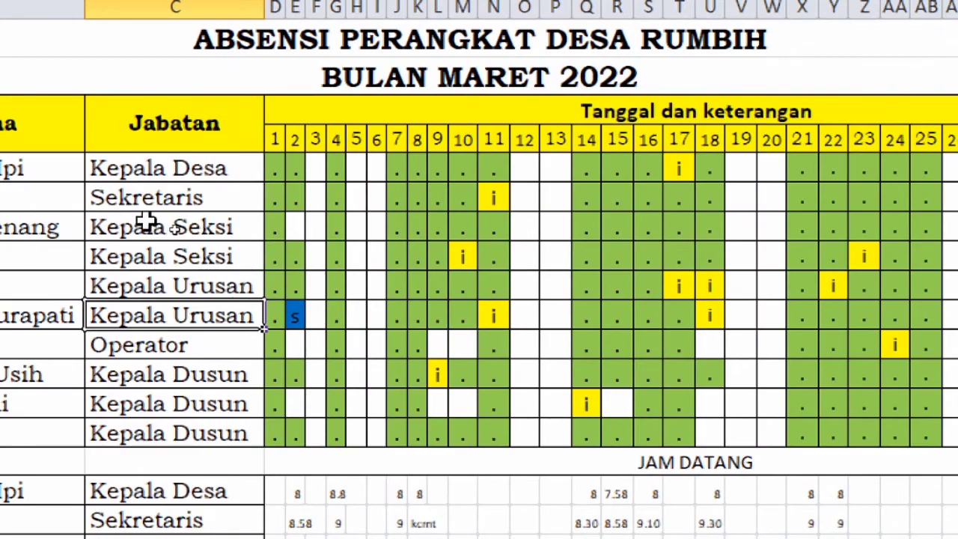
{"action": "left_click", "coordinate": [148, 222]}
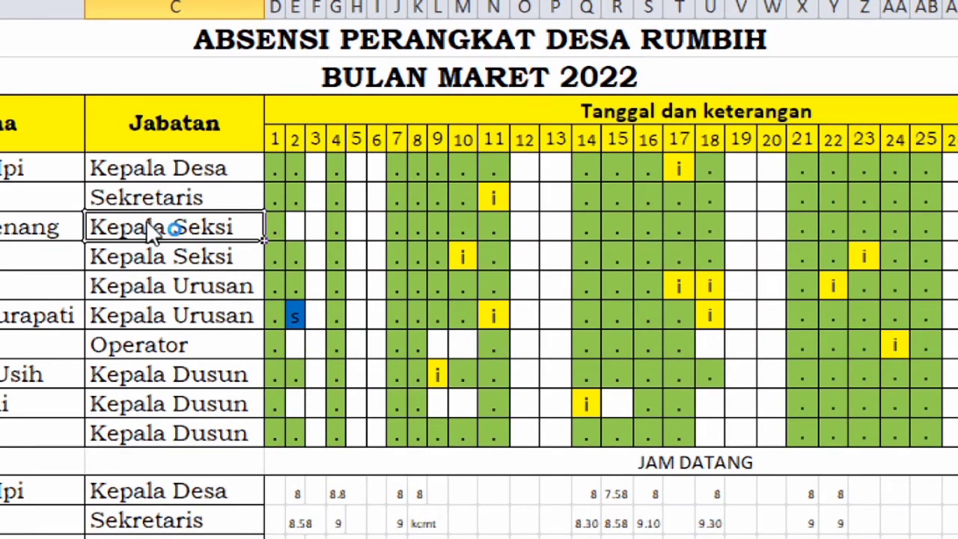
{"action": "double_click", "coordinate": [152, 231]}
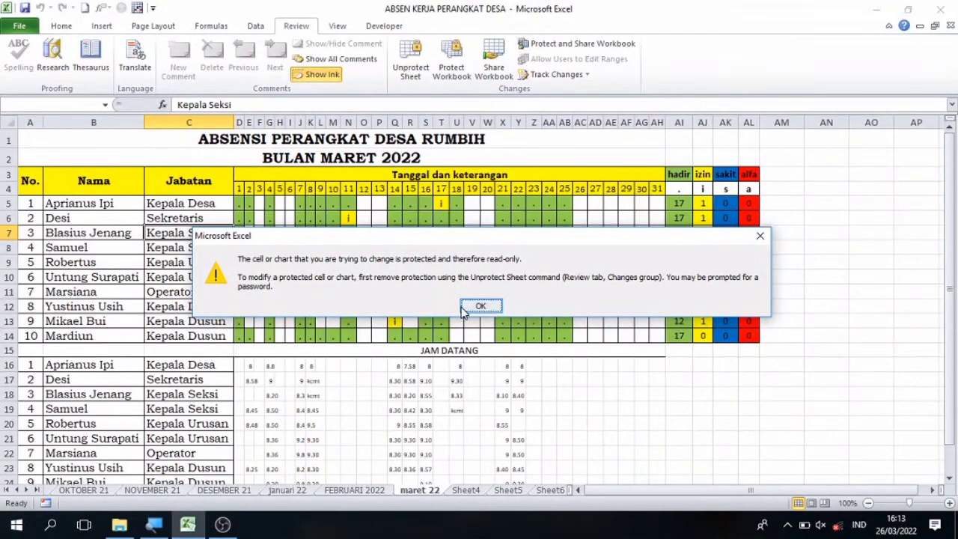
{"action": "left_click", "coordinate": [479, 306]}
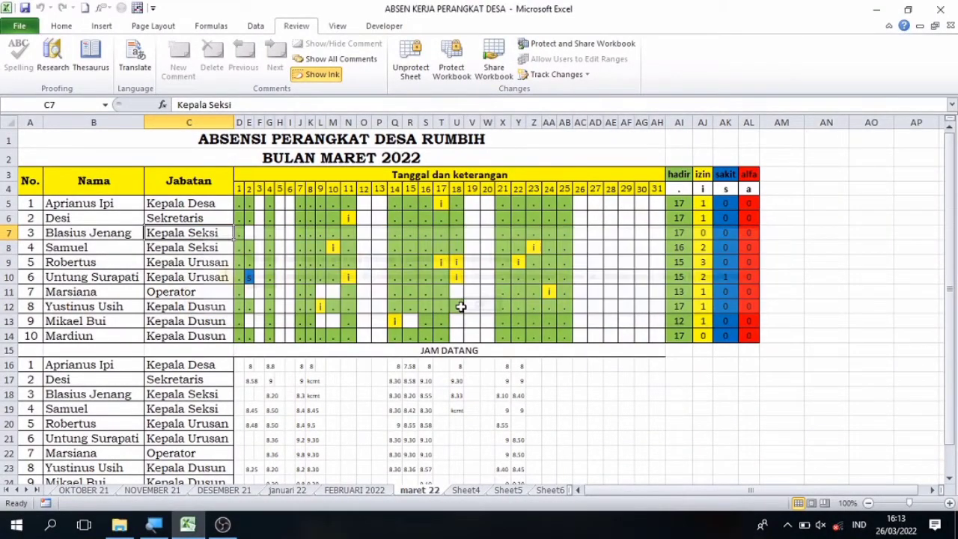
{"action": "left_click", "coordinate": [595, 435]}
{"action": "key", "text": "Right"}
{"action": "key", "text": "Right"}
{"action": "key", "text": "Right"}
{"action": "key", "text": "Right"}
{"action": "key", "text": "Right"}
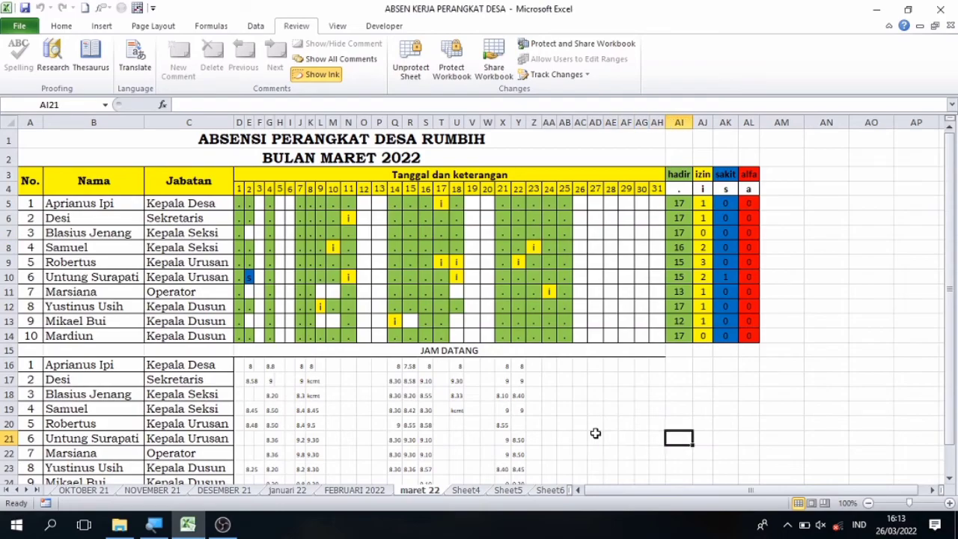
Step: Select the attendance table from A1 across and down its rows to review it
{"action": "left_click", "coordinate": [173, 137]}
{"action": "key", "text": "shift+Right"}
{"action": "key", "text": "shift+Right"}
{"action": "key", "text": "shift+Right"}
{"action": "key", "text": "shift+Right"}
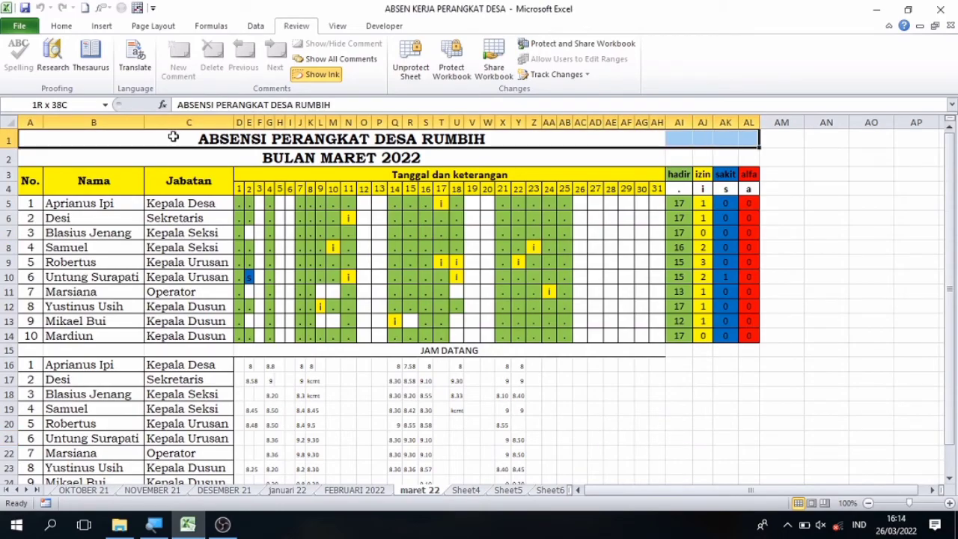
{"action": "key", "text": "shift+Down"}
{"action": "key", "text": "shift+Down"}
{"action": "key", "text": "shift+Down"}
{"action": "key", "text": "shift+Down"}
{"action": "key", "text": "shift+Down"}
{"action": "key", "text": "shift+Down"}
{"action": "key", "text": "shift+Down"}
{"action": "key", "text": "shift+Down"}
{"action": "key", "text": "shift+Down"}
{"action": "key", "text": "shift+Down"}
{"action": "key", "text": "shift+Down"}
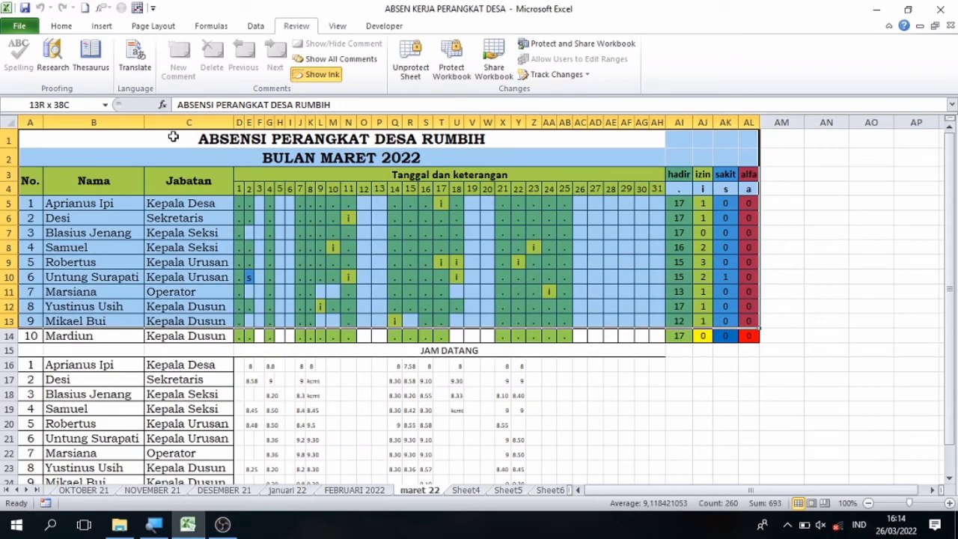
{"action": "key", "text": "shift+Down"}
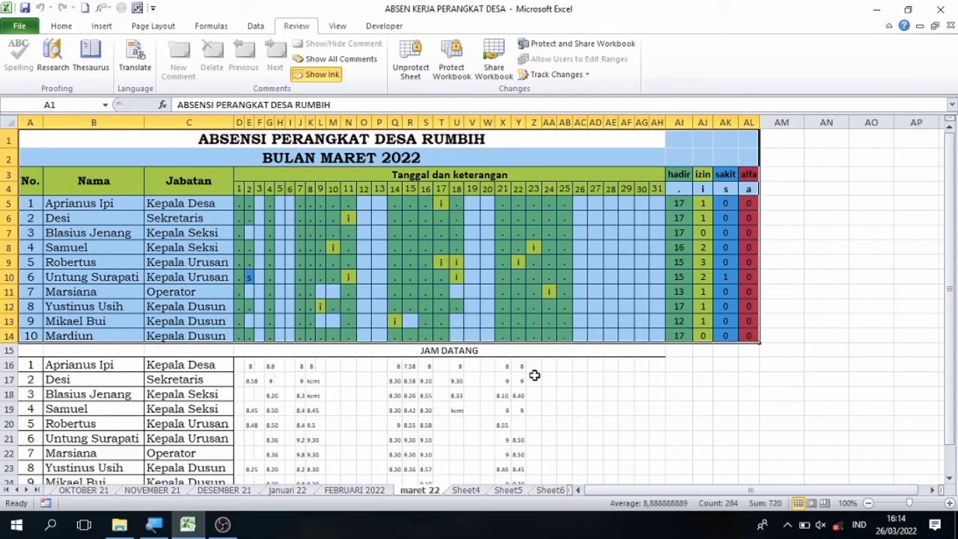
Step: Type test letters s and d into AI21 and the cell below, and t elsewhere
{"action": "left_click", "coordinate": [669, 442]}
{"action": "type", "text": "s"}
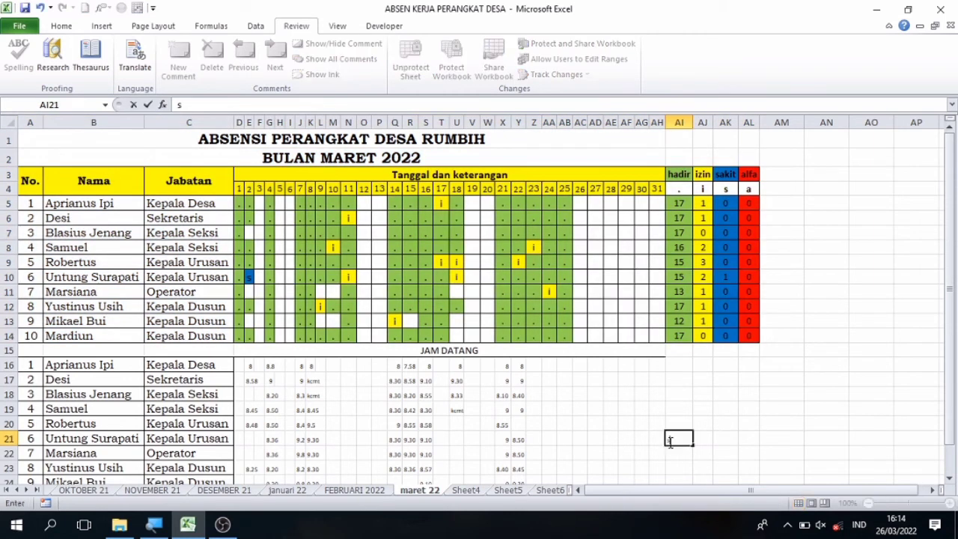
{"action": "key", "text": "Return"}
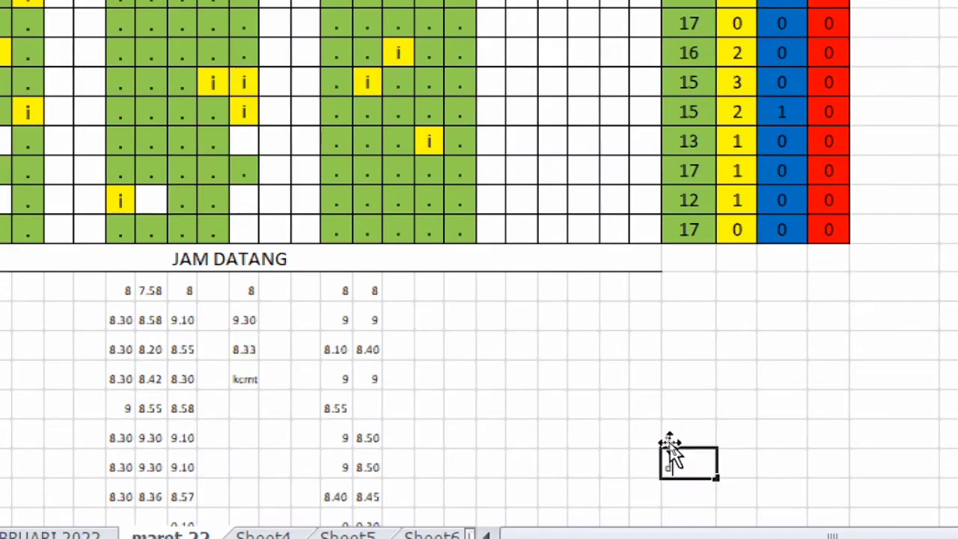
{"action": "type", "text": "d"}
{"action": "key", "text": "Return"}
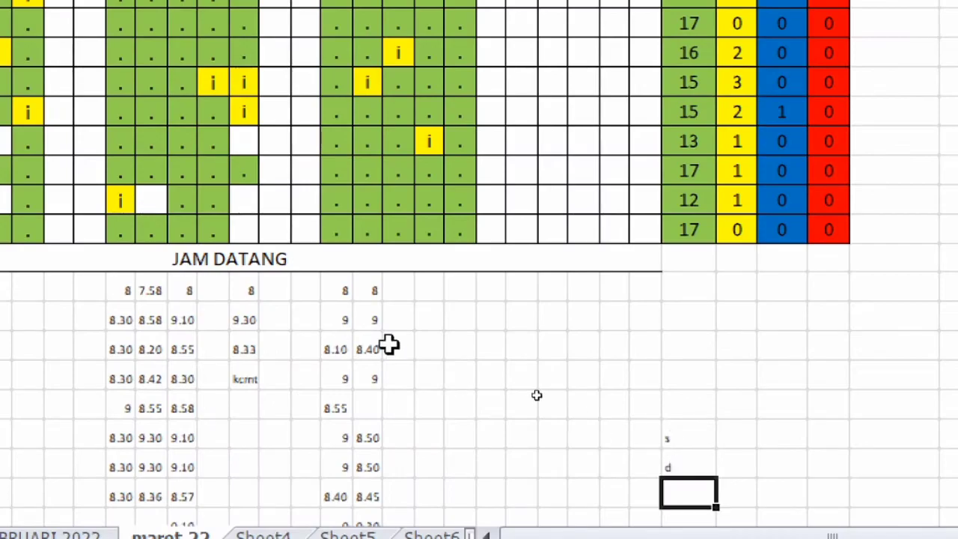
{"action": "left_click", "coordinate": [459, 374]}
{"action": "type", "text": "t"}
{"action": "key", "text": "Return"}
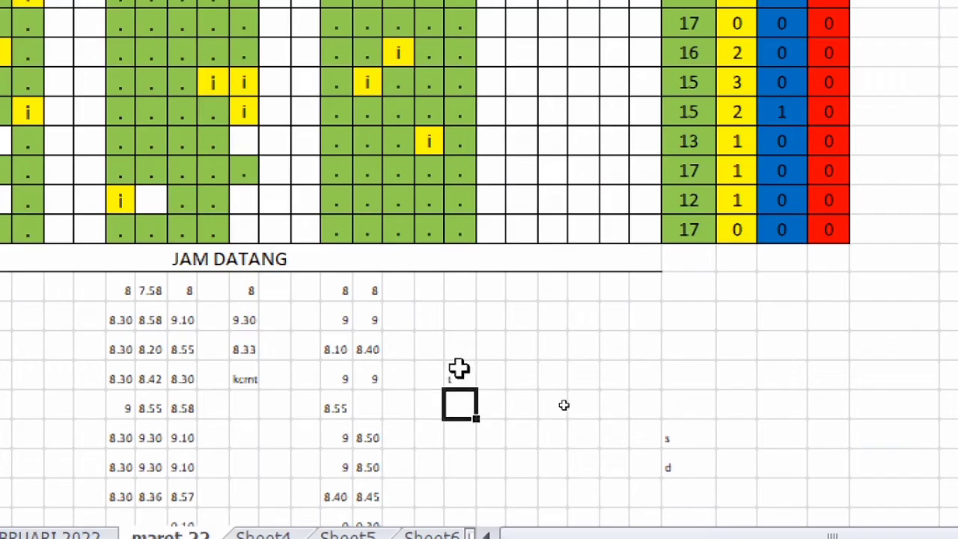
Step: Delete the t, s and d test entries, then enter and clear a k test entry
{"action": "left_click", "coordinate": [458, 370]}
{"action": "key", "text": "BackSpace"}
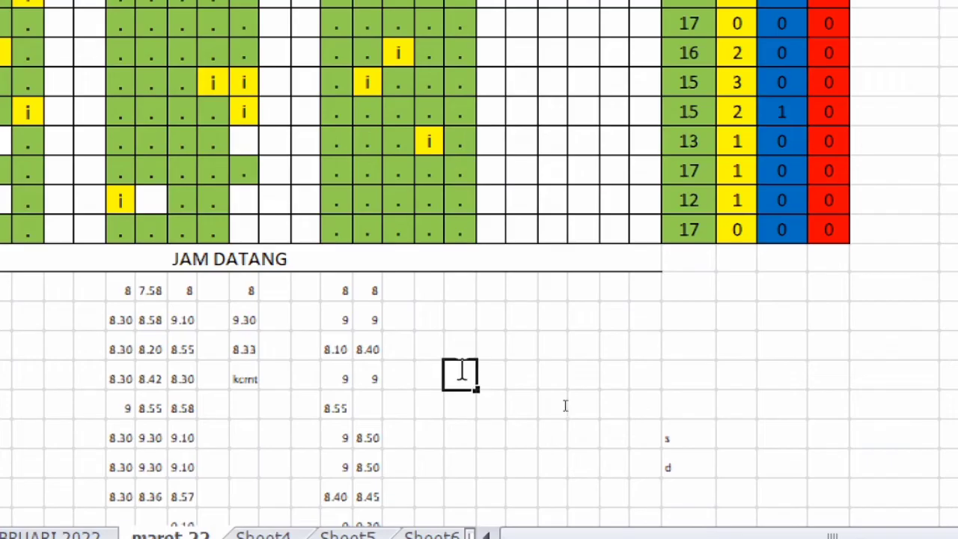
{"action": "left_click", "coordinate": [681, 443]}
{"action": "key", "text": "BackSpace"}
{"action": "key", "text": "Return"}
{"action": "key", "text": "BackSpace"}
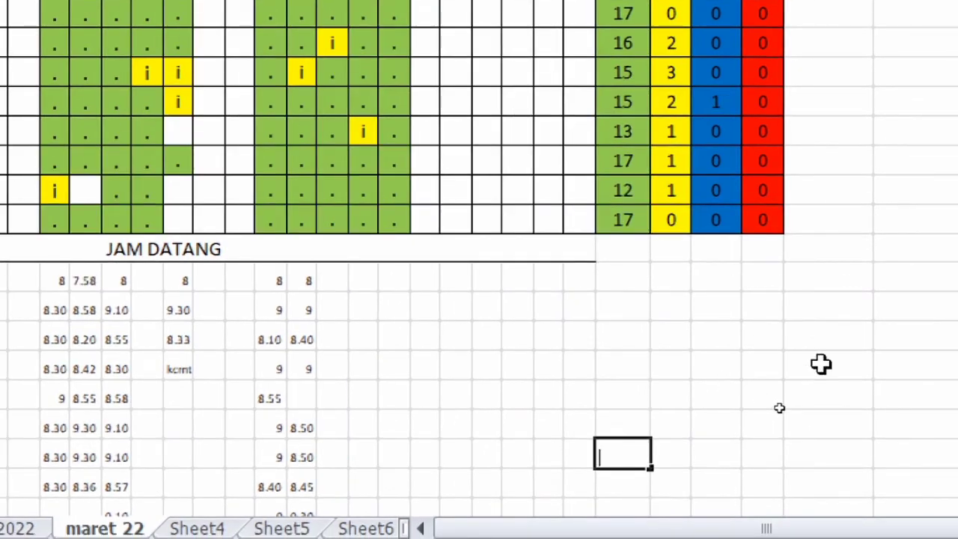
{"action": "left_click", "coordinate": [823, 365]}
{"action": "type", "text": "k"}
{"action": "key", "text": "Return"}
{"action": "left_click", "coordinate": [825, 364]}
{"action": "key", "text": "BackSpace"}
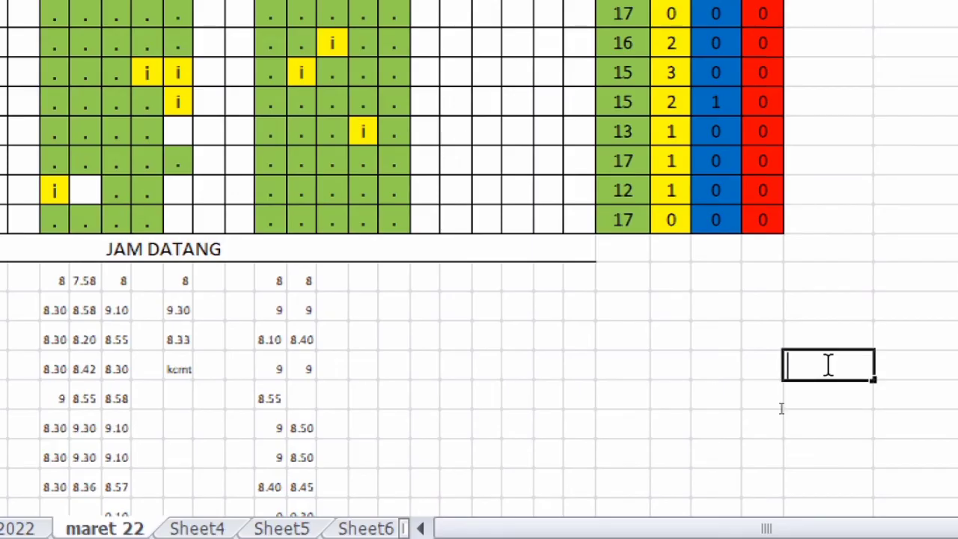